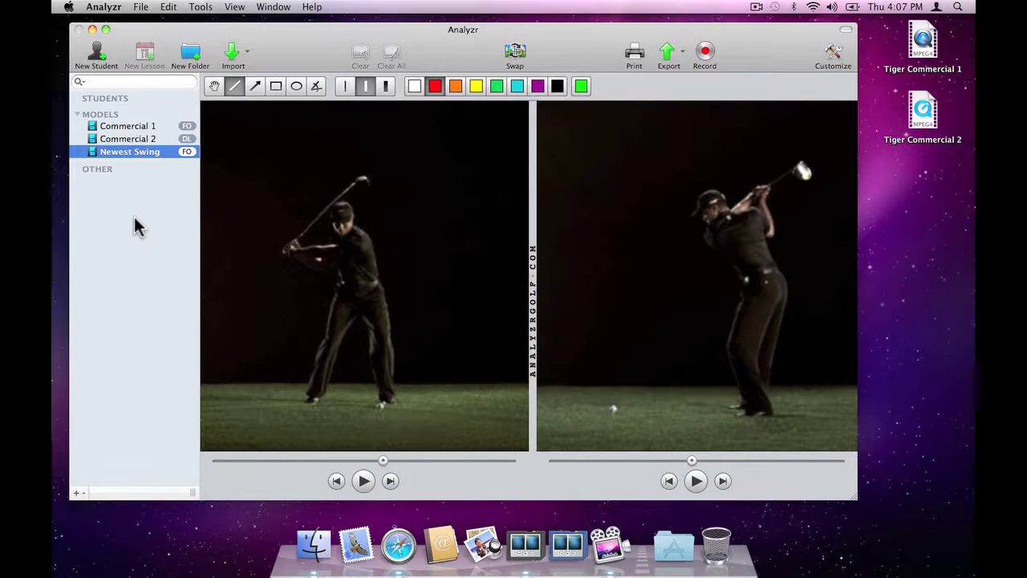
# Step: Load the Newest Swing clip from the Models list into the right video pane
pyautogui.moveTo(148, 151)
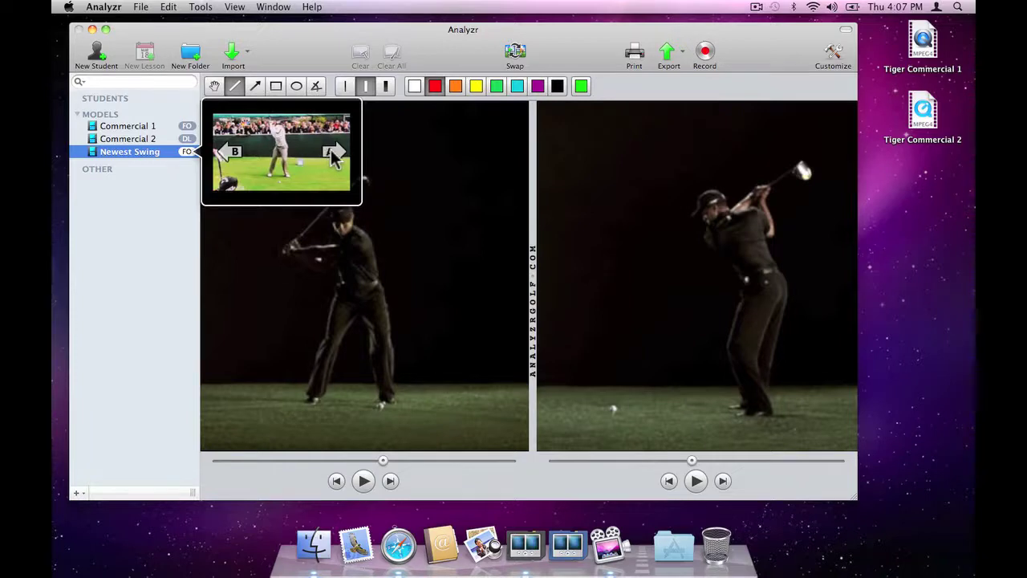
pyautogui.click(331, 149)
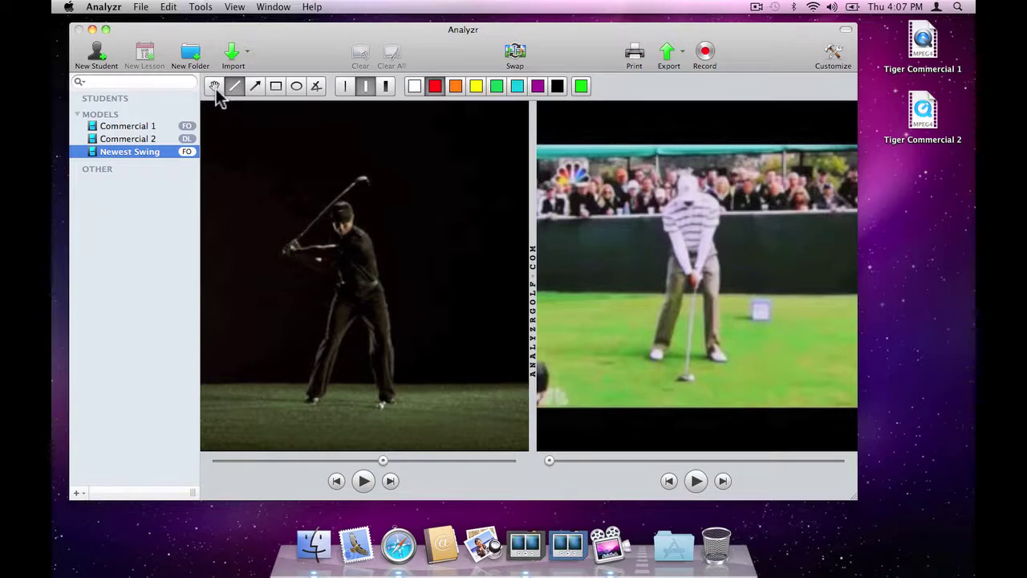
# Step: Pan the left swing slightly right, then draw a red waist line and a knee arrow
pyautogui.click(215, 88)
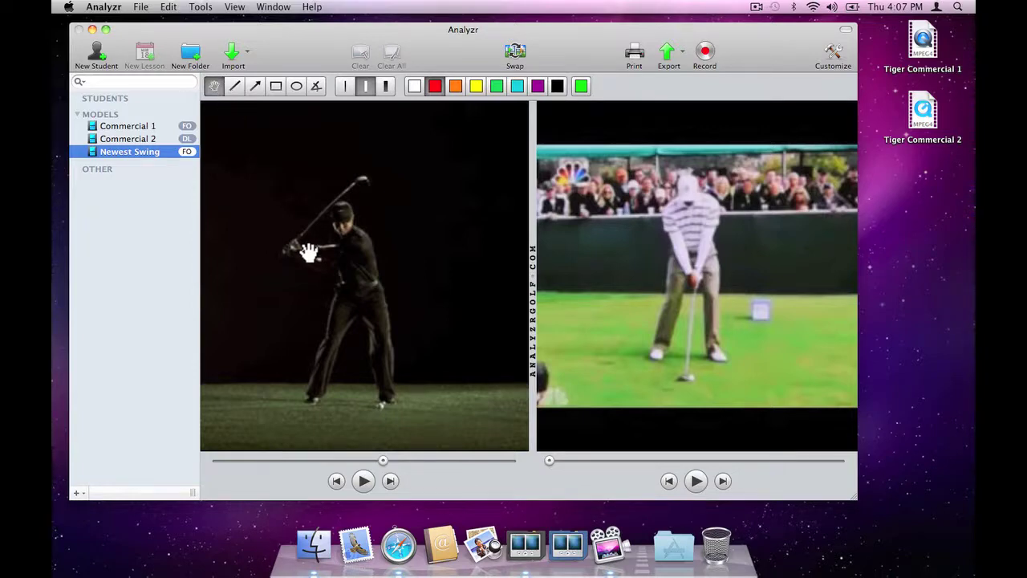
pyautogui.moveTo(310, 270); pyautogui.dragTo(330, 271)
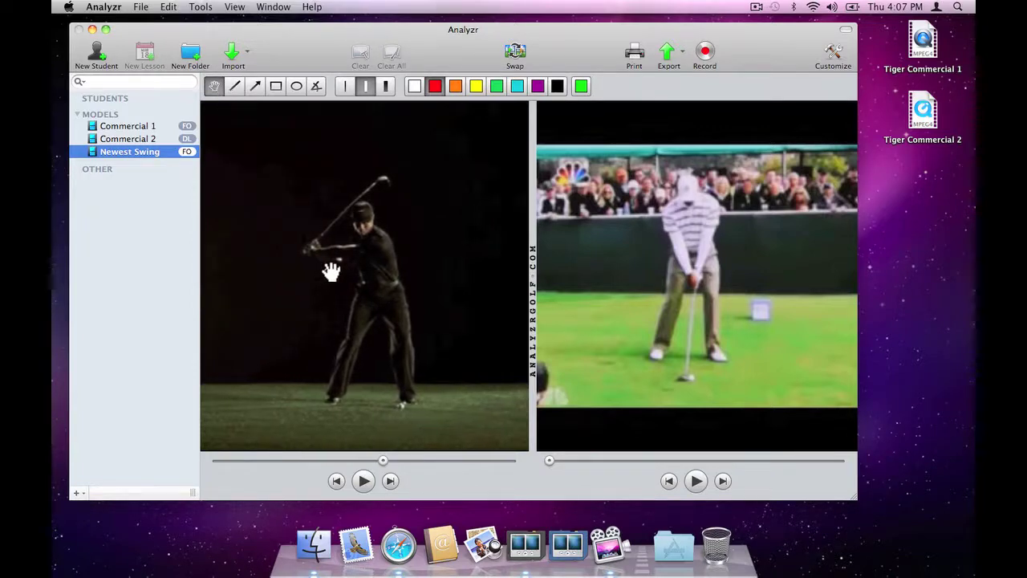
pyautogui.click(239, 89)
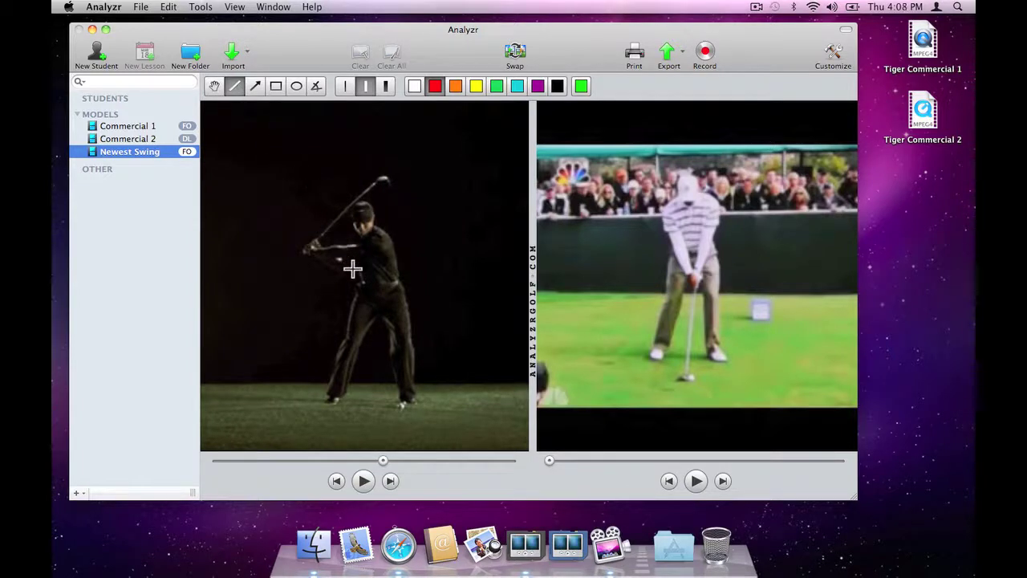
pyautogui.moveTo(361, 281); pyautogui.dragTo(399, 286)
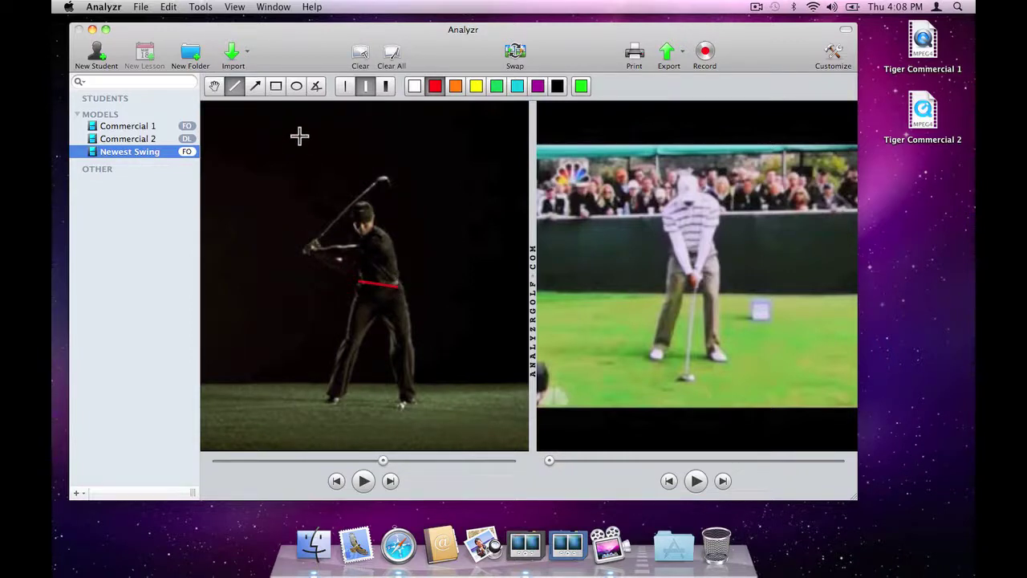
pyautogui.click(256, 86)
pyautogui.moveTo(357, 361); pyautogui.dragTo(390, 353)
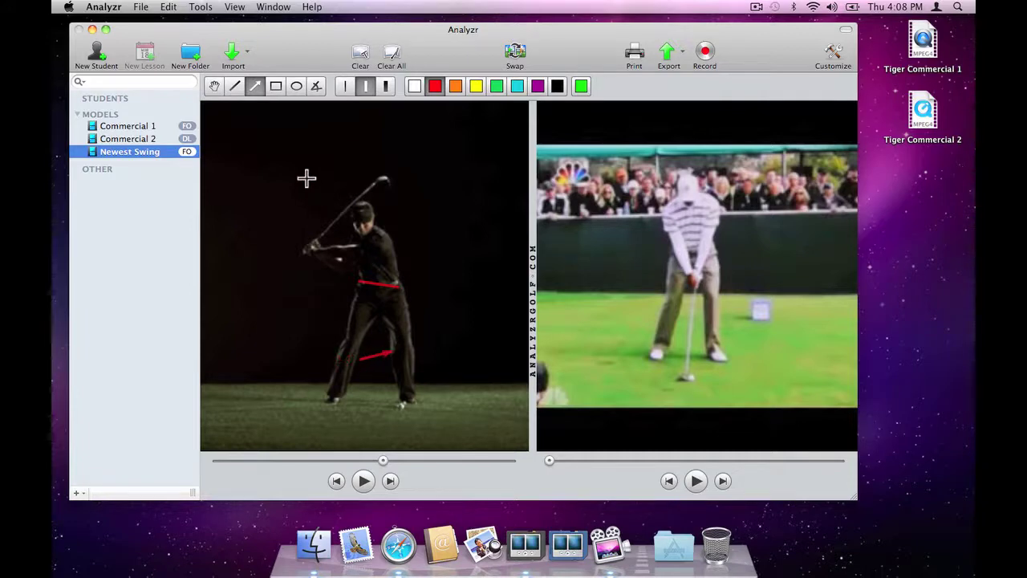
# Step: Circle the golfer's head in red and measure a 42° angle along the club
pyautogui.click(295, 87)
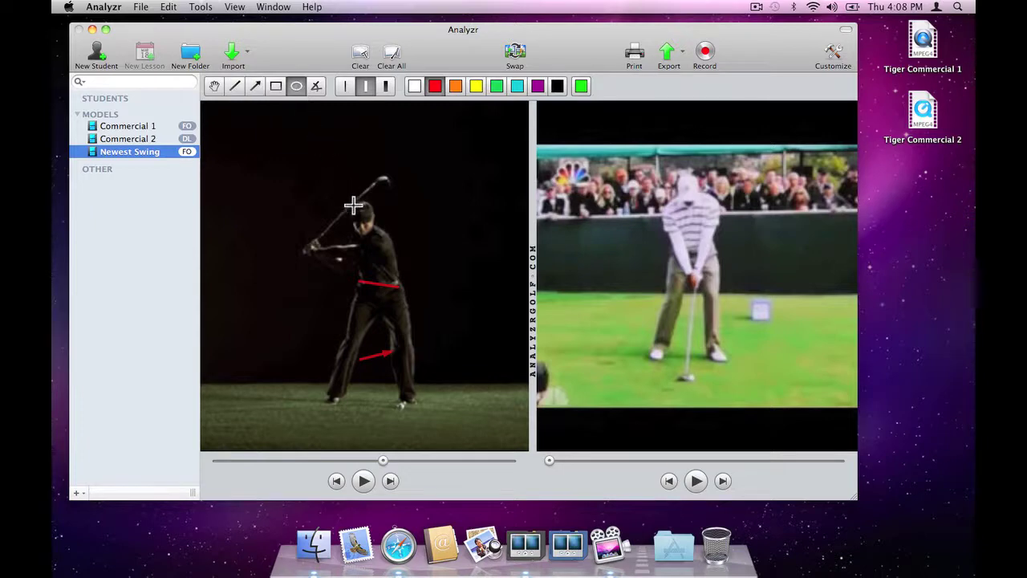
pyautogui.moveTo(355, 206); pyautogui.dragTo(370, 231)
pyautogui.click(316, 86)
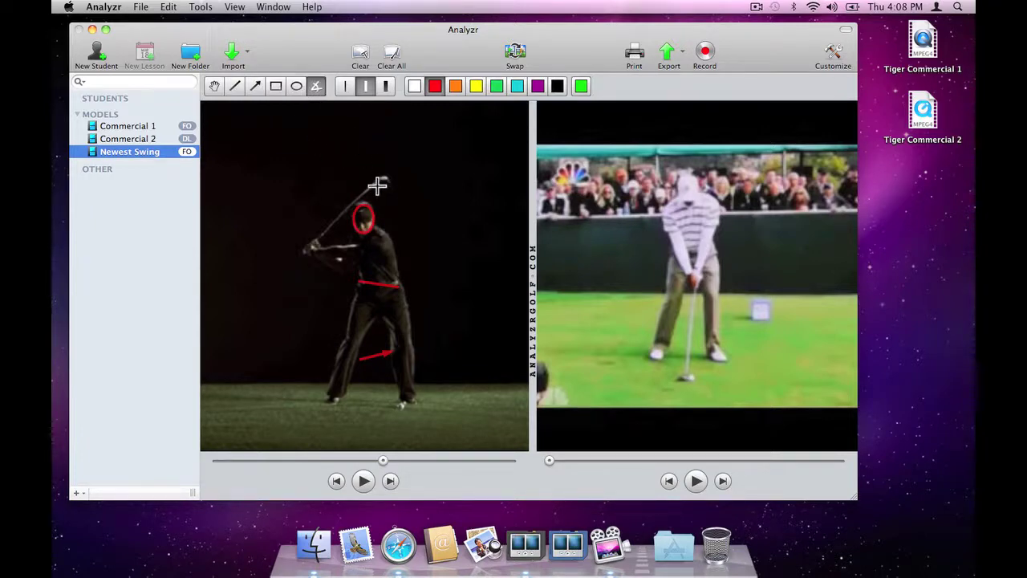
pyautogui.moveTo(377, 182)
pyautogui.mouseDown()
pyautogui.moveTo(351, 199)
pyautogui.moveTo(340, 232)
pyautogui.moveTo(309, 249)
pyautogui.mouseUp()
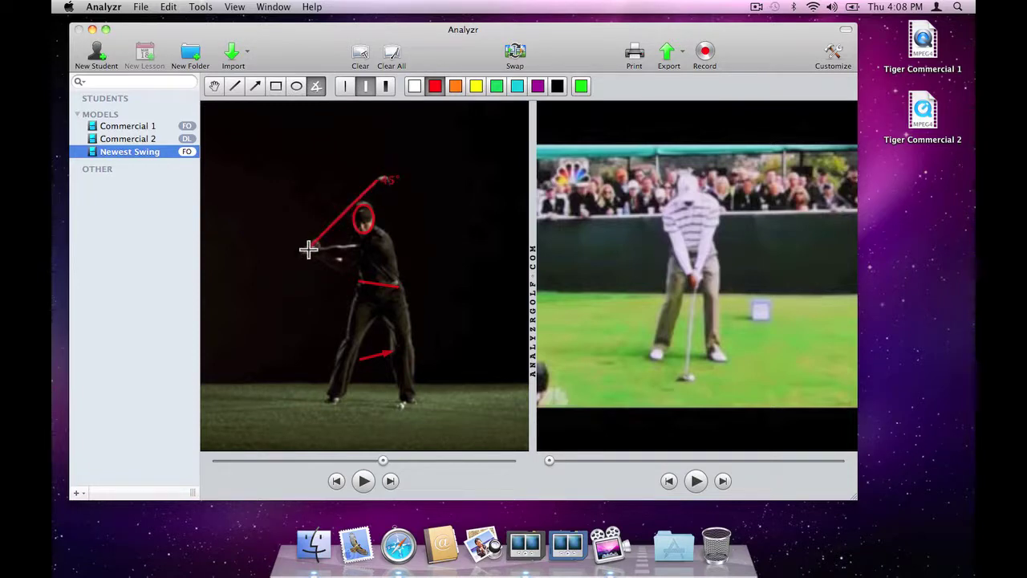
pyautogui.click(376, 248)
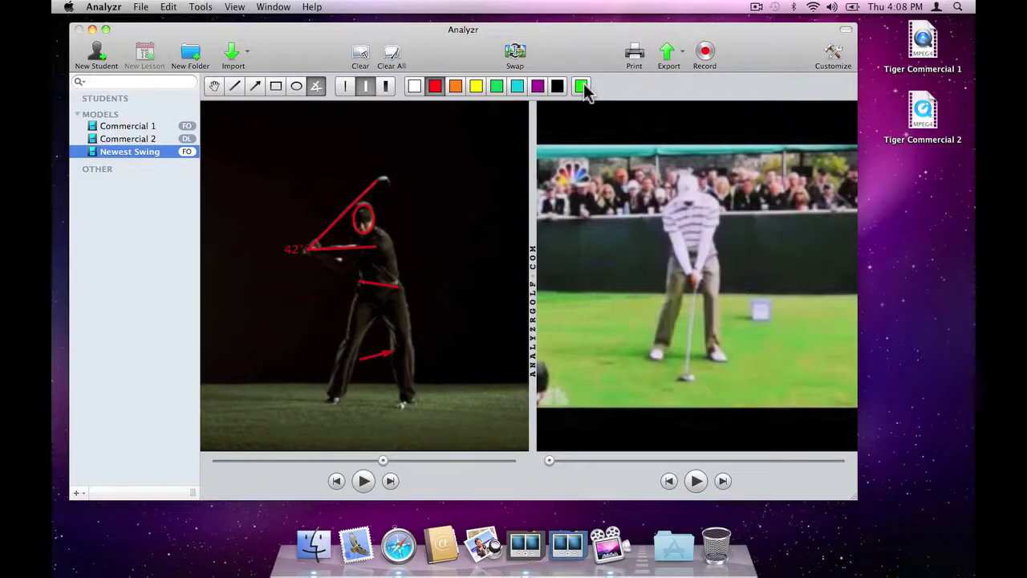
# Step: Switch markups to green and pan both golfers toward the centre of their panes
pyautogui.click(582, 86)
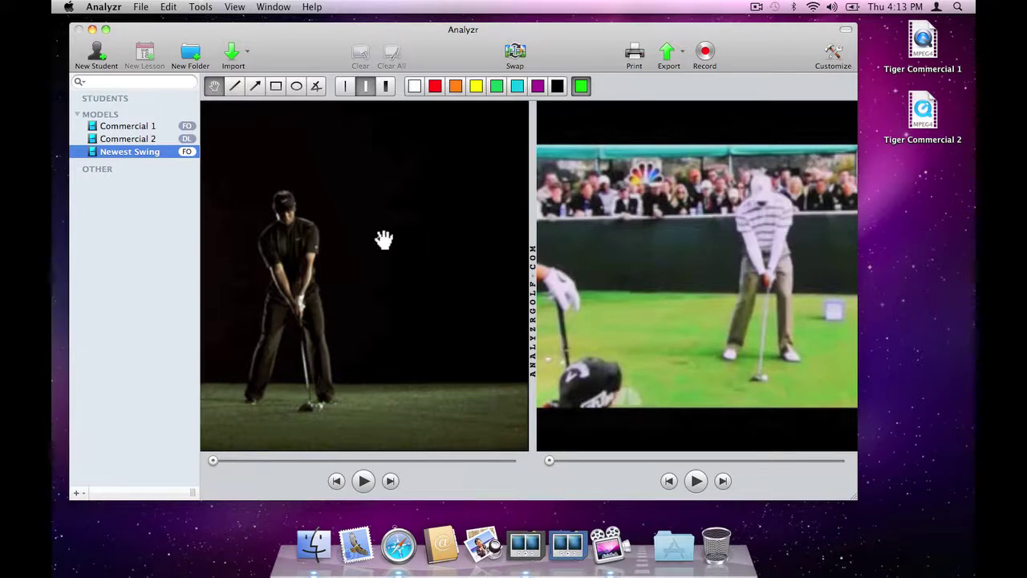
pyautogui.moveTo(346, 245); pyautogui.dragTo(436, 241)
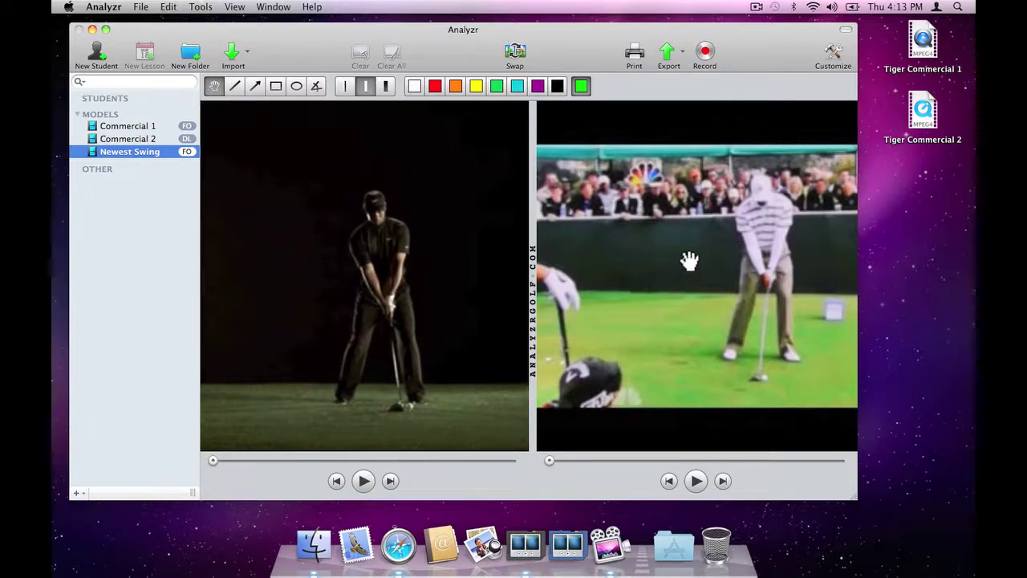
pyautogui.moveTo(688, 260); pyautogui.dragTo(619, 259)
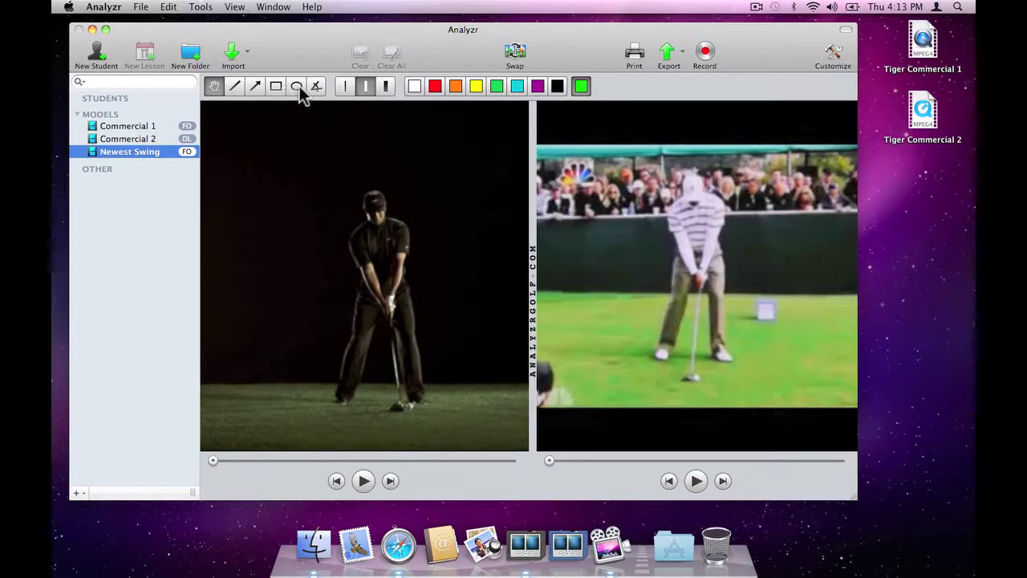
# Step: Draw green circles around the left and right golfers' heads
pyautogui.click(297, 88)
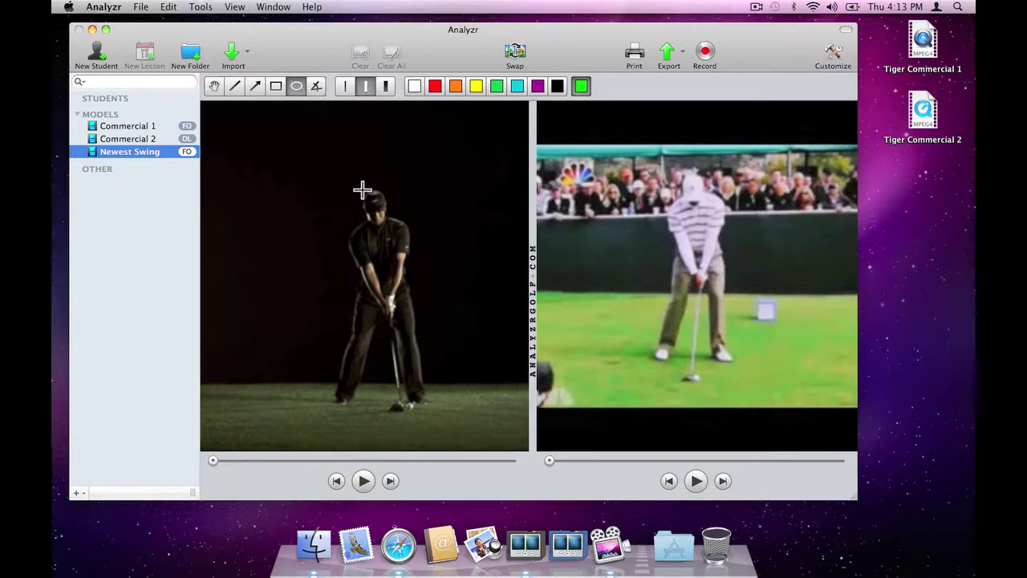
pyautogui.moveTo(362, 189); pyautogui.dragTo(389, 226)
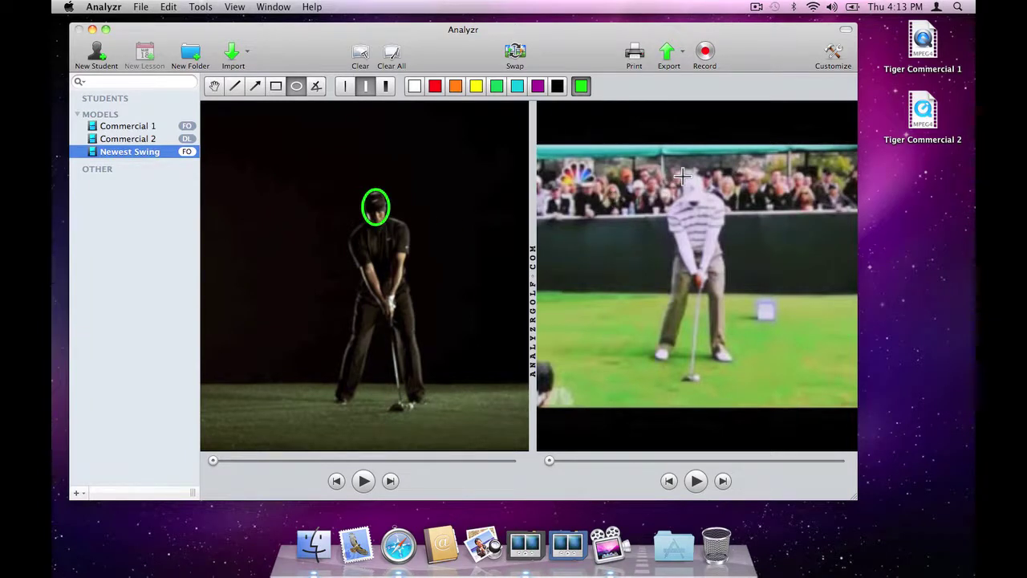
pyautogui.moveTo(683, 177); pyautogui.dragTo(704, 207)
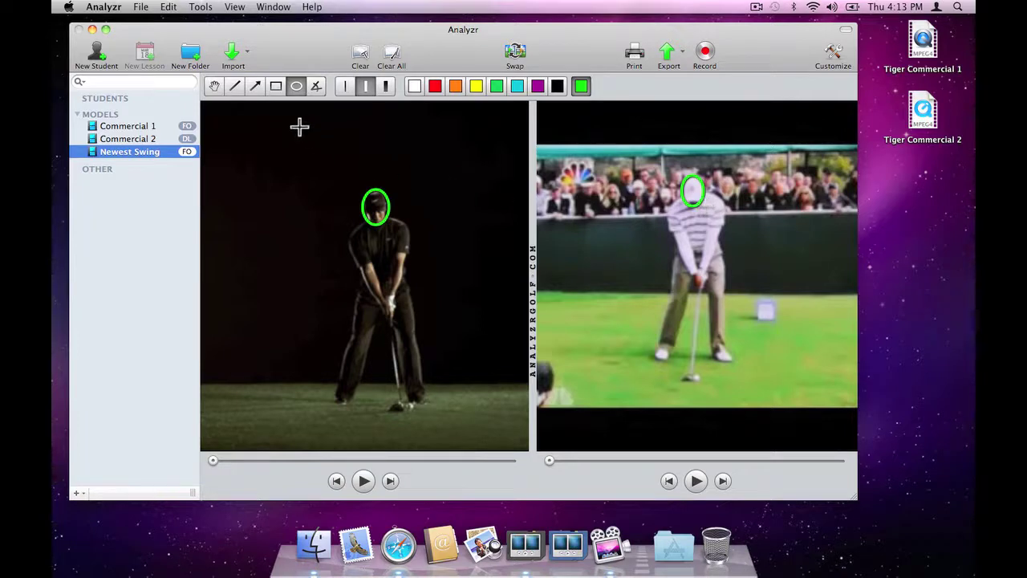
# Step: Advance both clips into the swing and draw a small arrow inside each head circle
pyautogui.click(257, 87)
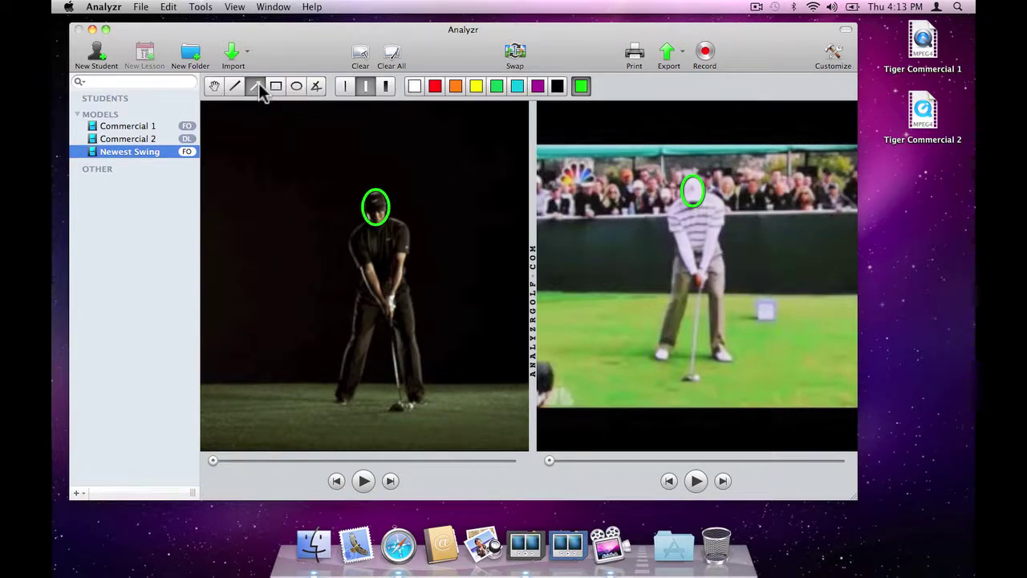
pyautogui.moveTo(220, 462); pyautogui.dragTo(399, 484)
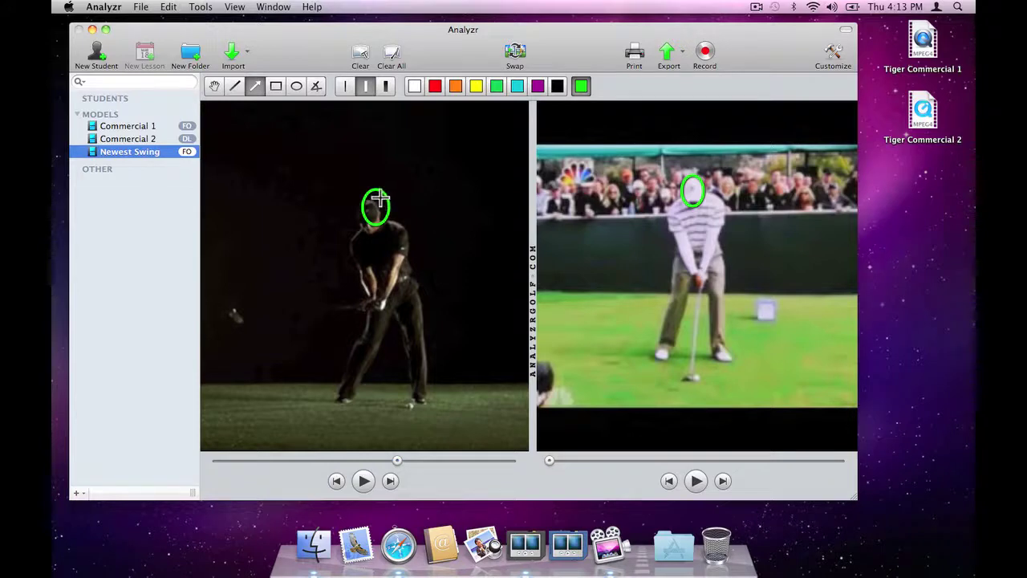
pyautogui.moveTo(373, 209); pyautogui.dragTo(381, 195)
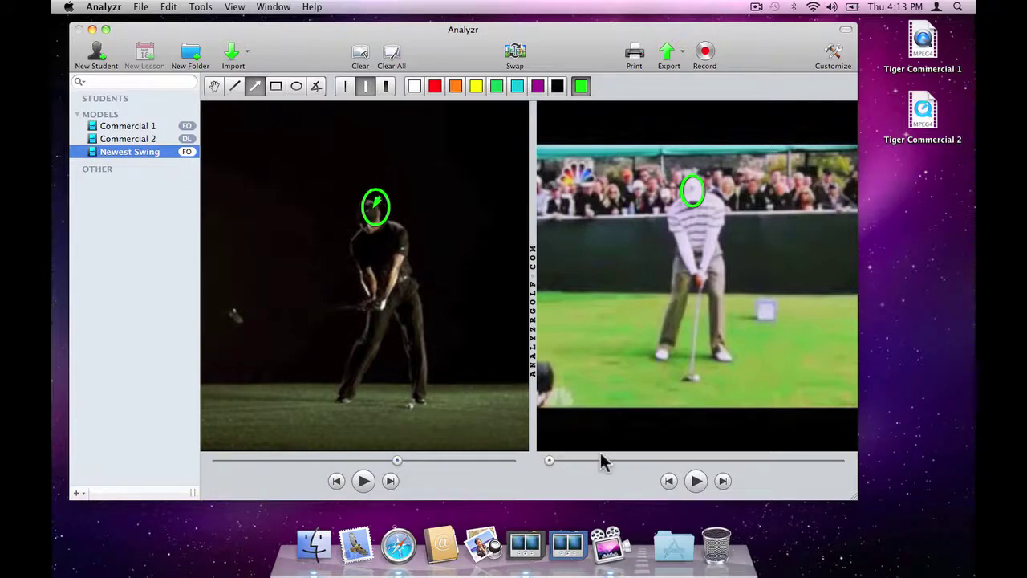
pyautogui.moveTo(544, 461); pyautogui.dragTo(747, 446)
pyautogui.moveTo(696, 180); pyautogui.dragTo(695, 195)
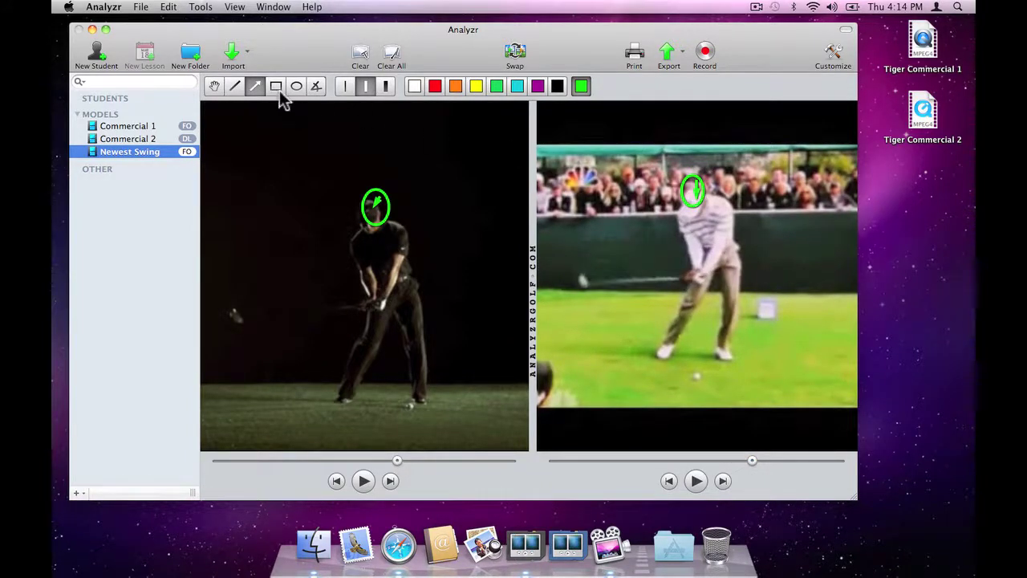
# Step: Draw a vertical green line from hip to ground on the left and right golfers
pyautogui.click(233, 86)
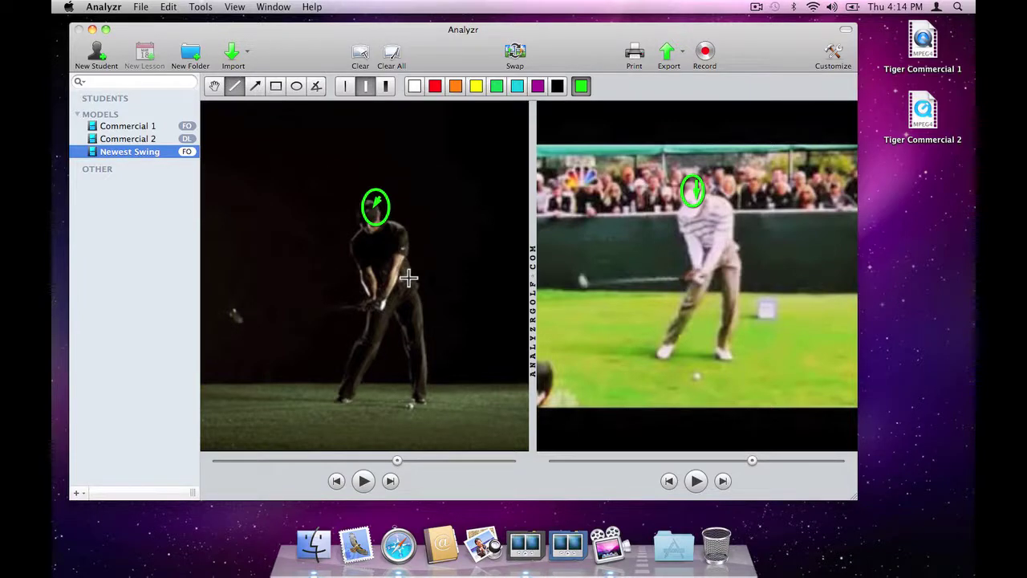
pyautogui.moveTo(409, 279); pyautogui.dragTo(405, 407)
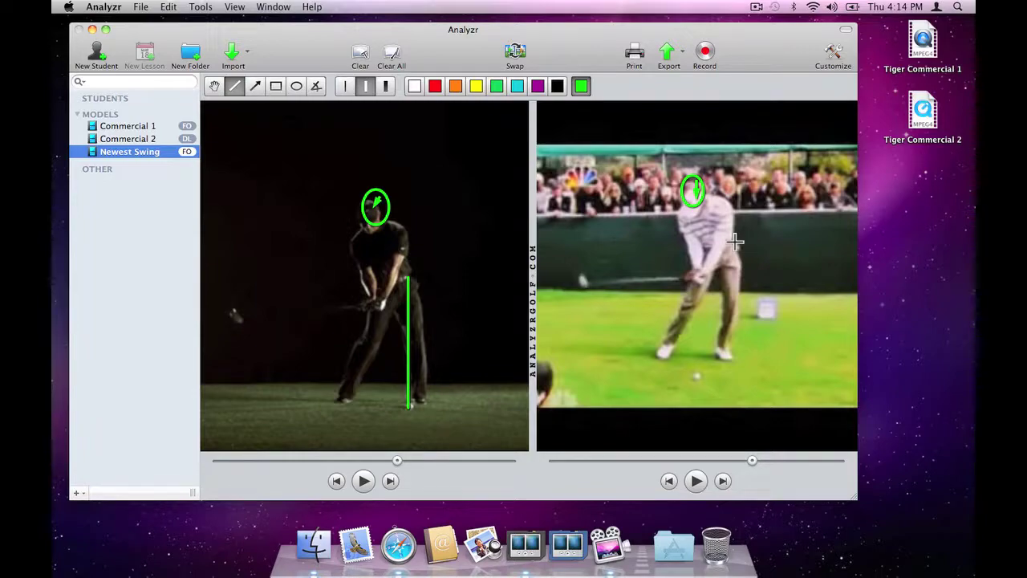
pyautogui.moveTo(735, 241); pyautogui.dragTo(748, 357)
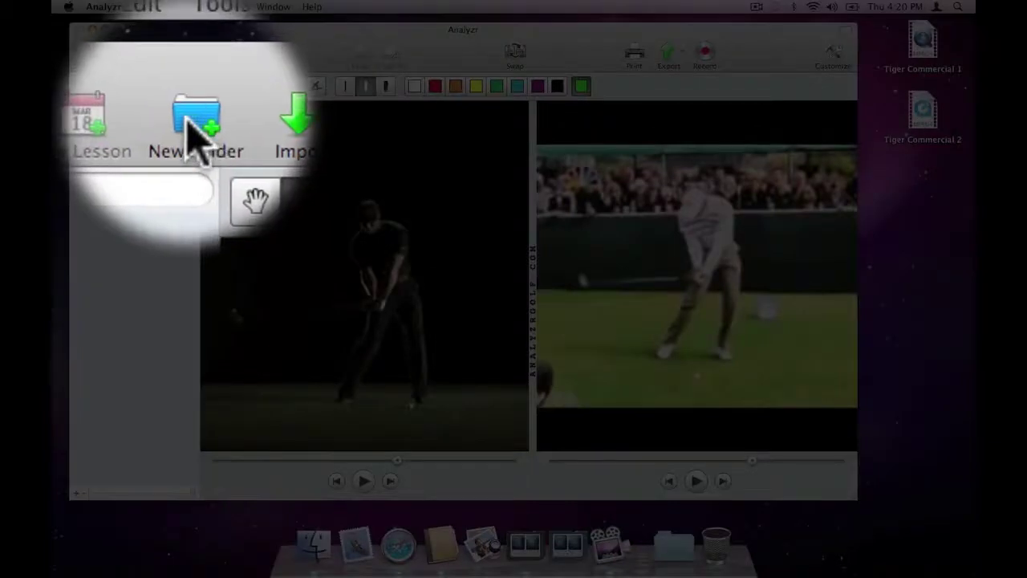
# Step: Create a new model folder named 'Tiger Woods'
pyautogui.click(190, 55)
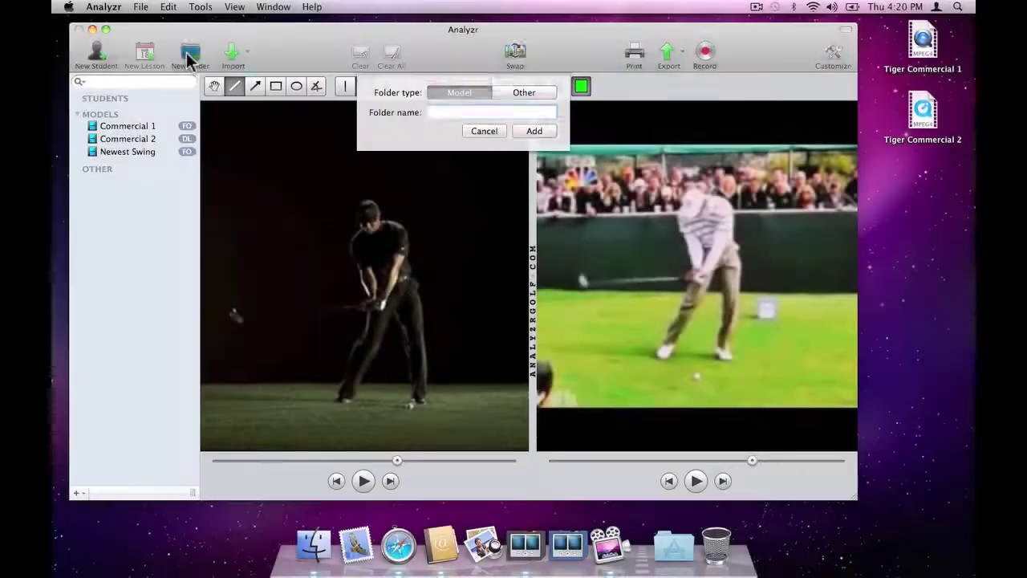
pyautogui.write('Tiger Woods')
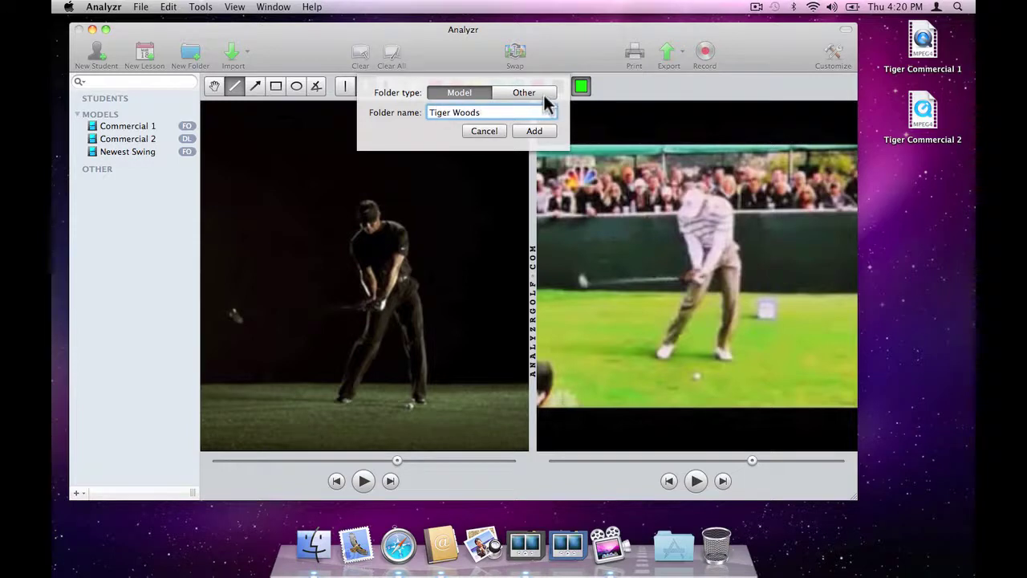
pyautogui.click(531, 134)
# Step: Move Newest Swing and the Commercial clips into the Tiger Woods folder
pyautogui.moveTo(149, 155)
pyautogui.moveTo(149, 155); pyautogui.dragTo(151, 161)
pyautogui.moveTo(254, 202); pyautogui.dragTo(258, 218)
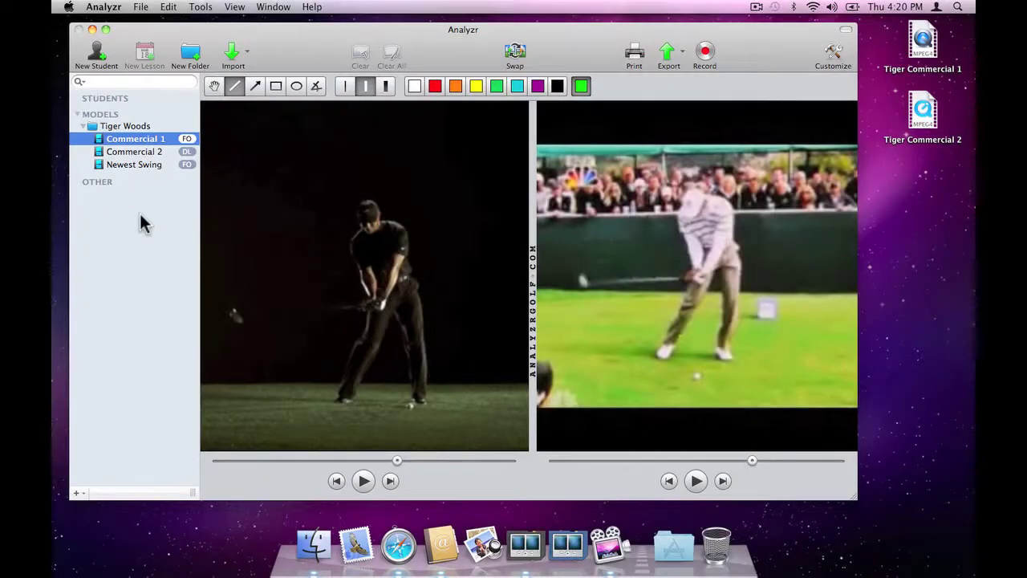
pyautogui.click(128, 126)
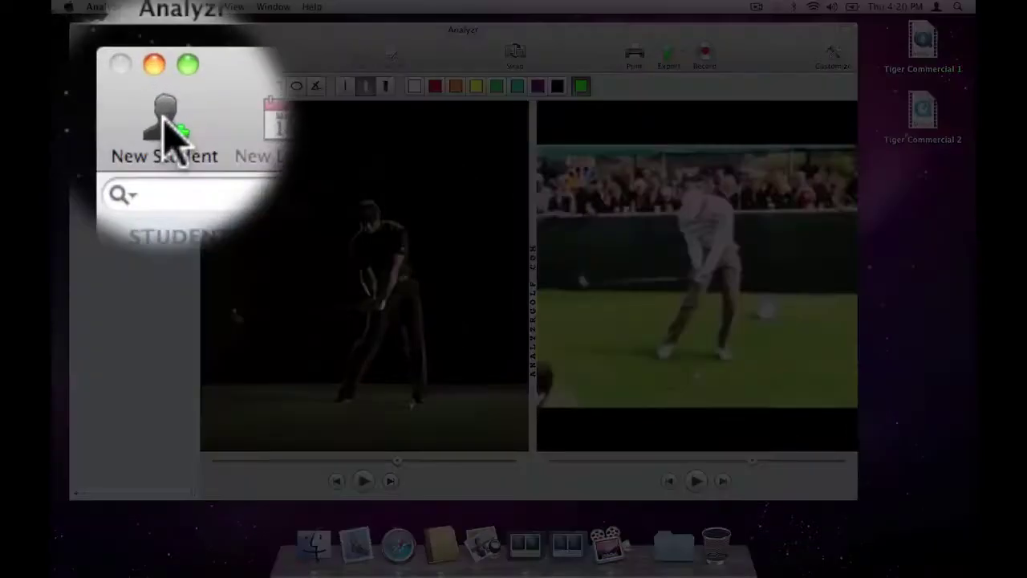
# Step: Add a student from an existing address-book contact and close their profile
pyautogui.click(96, 52)
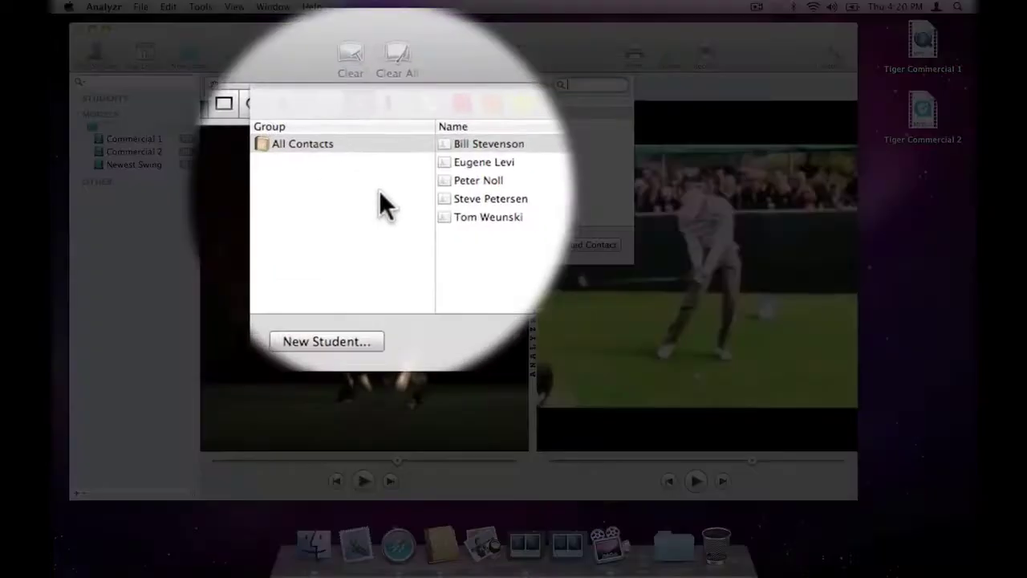
pyautogui.click(462, 217)
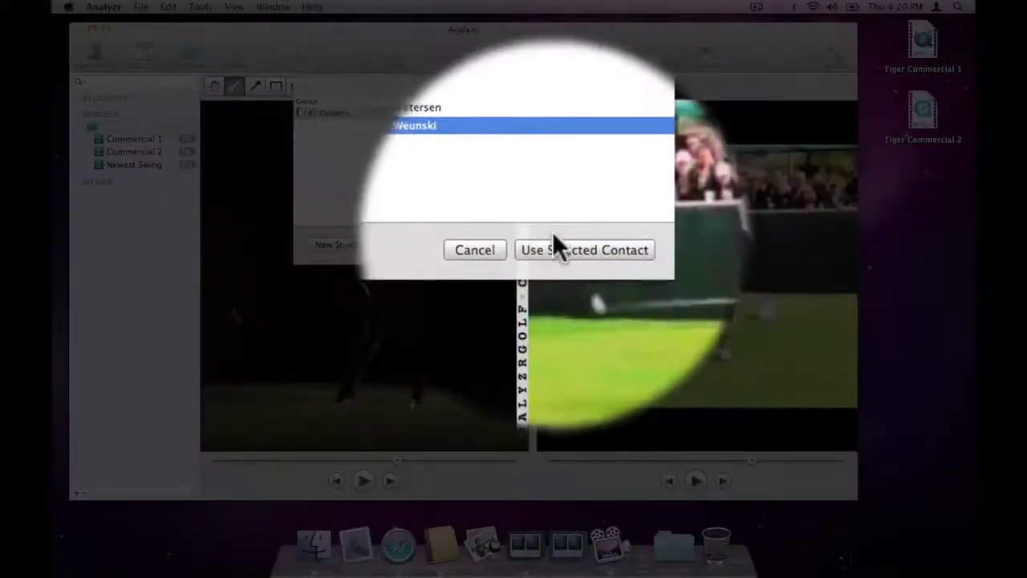
pyautogui.click(559, 241)
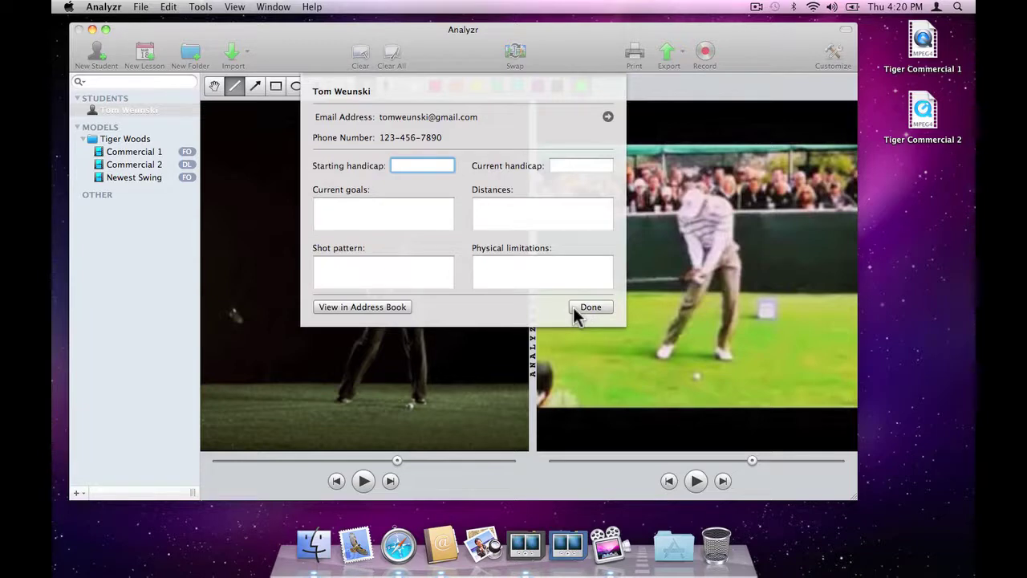
pyautogui.click(574, 310)
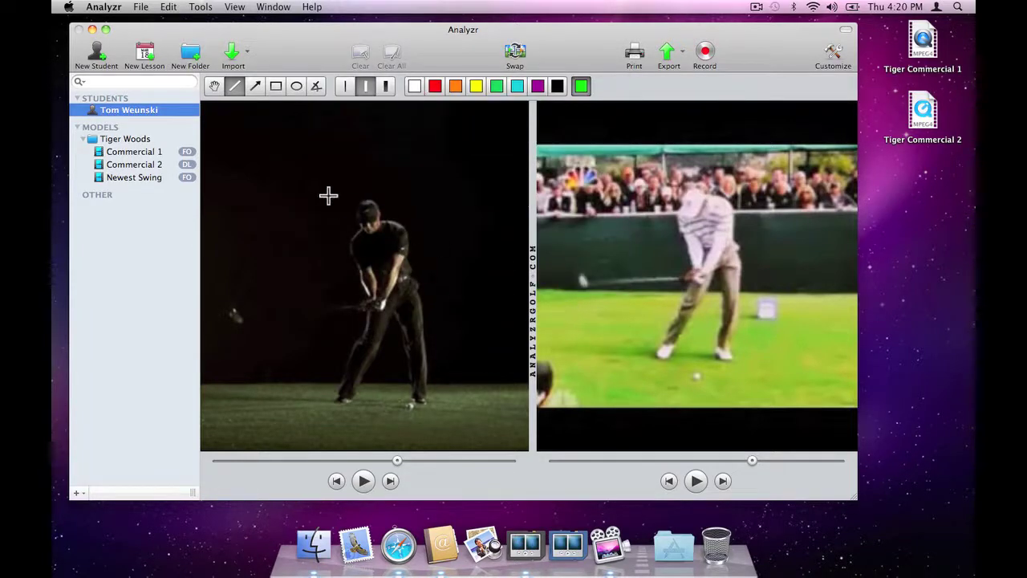
# Step: Create a new student from a typed first and last name, then close their profile
pyautogui.click(96, 55)
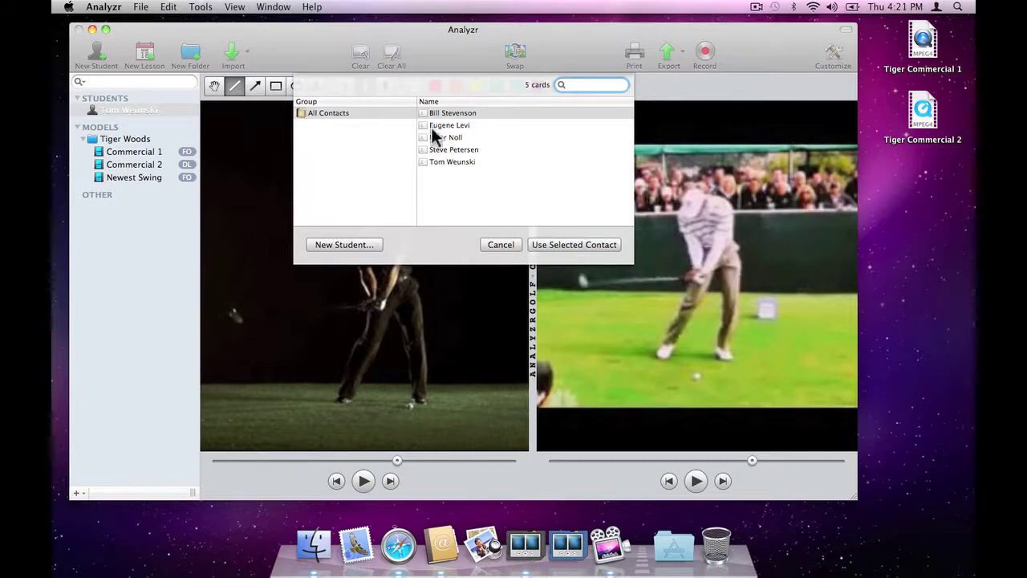
pyautogui.click(358, 245)
pyautogui.write('Sue')
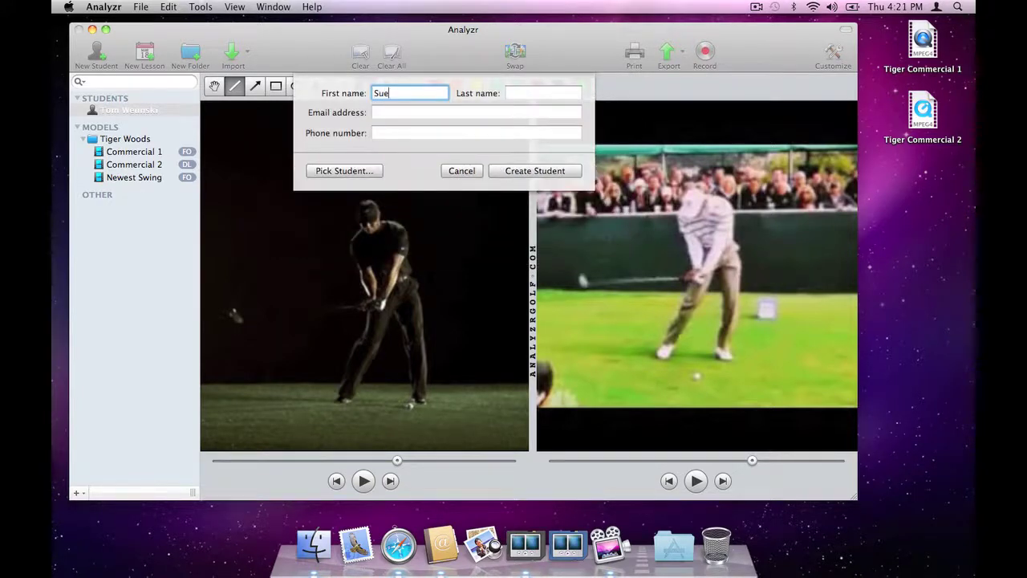
pyautogui.press('Tab')
pyautogui.write('Sm')
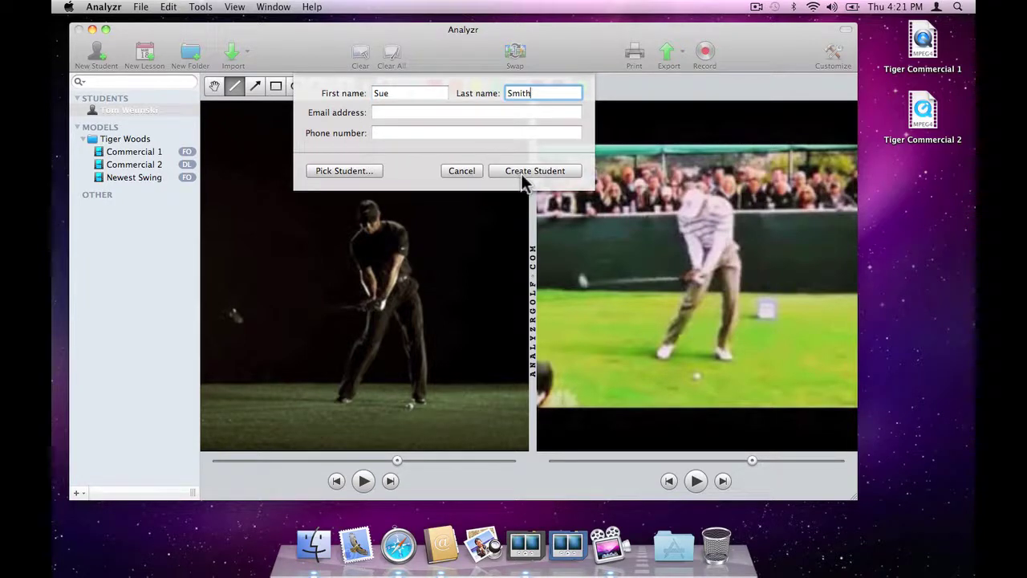
pyautogui.click(522, 175)
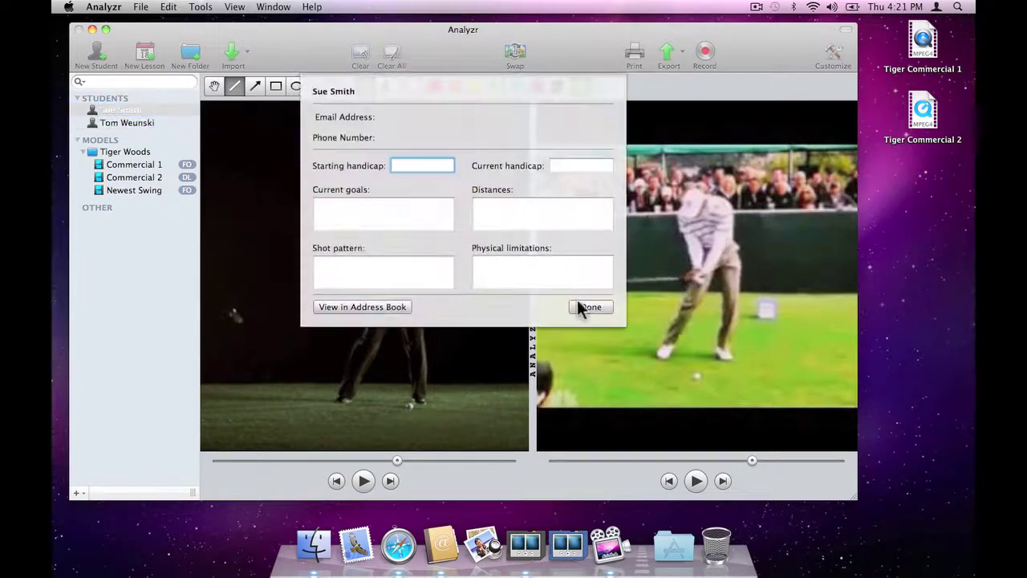
pyautogui.click(579, 306)
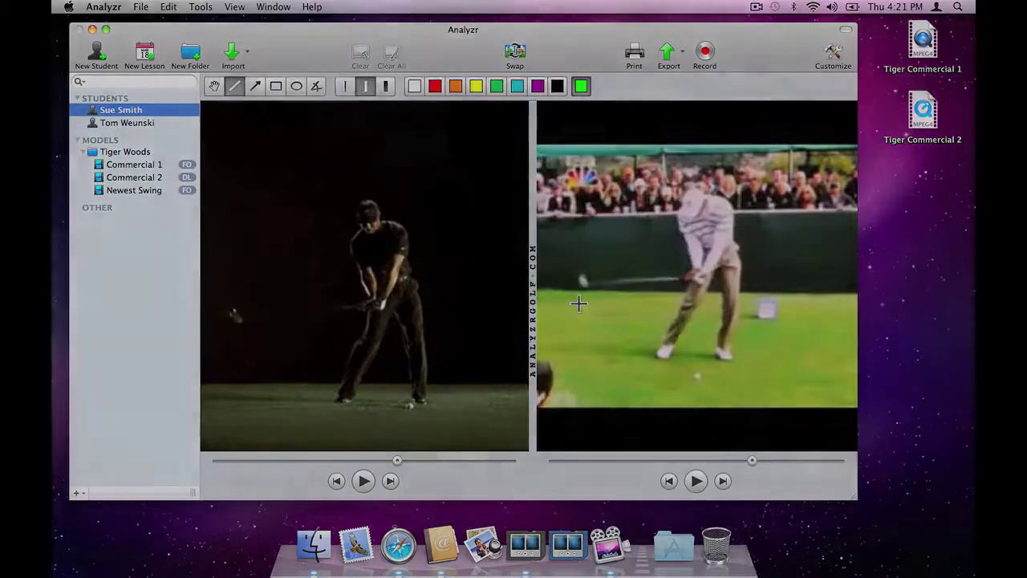